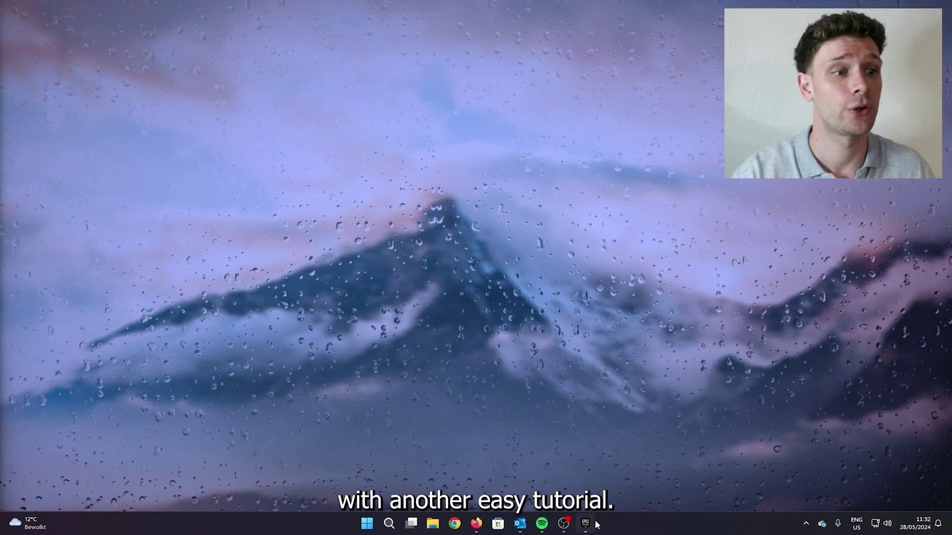
Show the Epic Games library from the taskbar, with Wuthering Waves listed as running
click(596, 525)
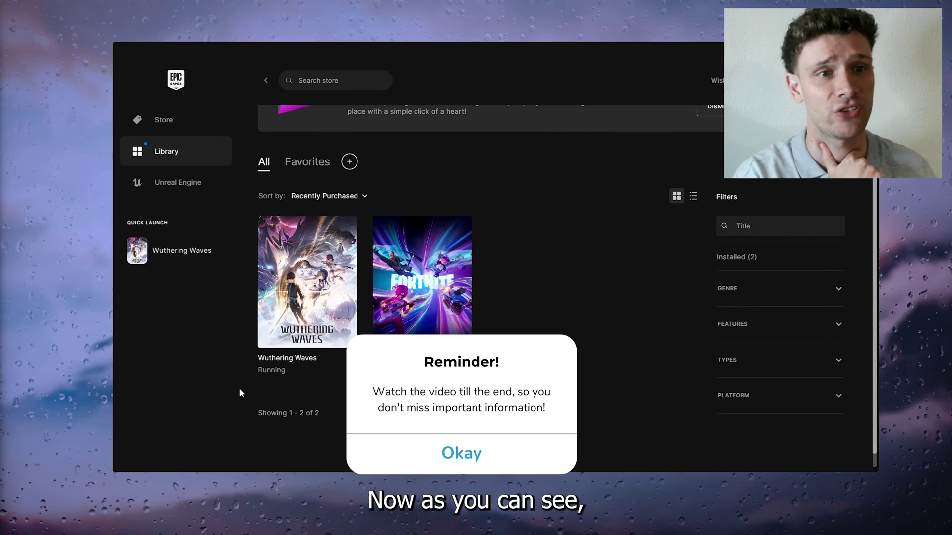
Clear an accidental text selection in the library and bring up Windows Search
drag(239, 396, 275, 378)
click(280, 372)
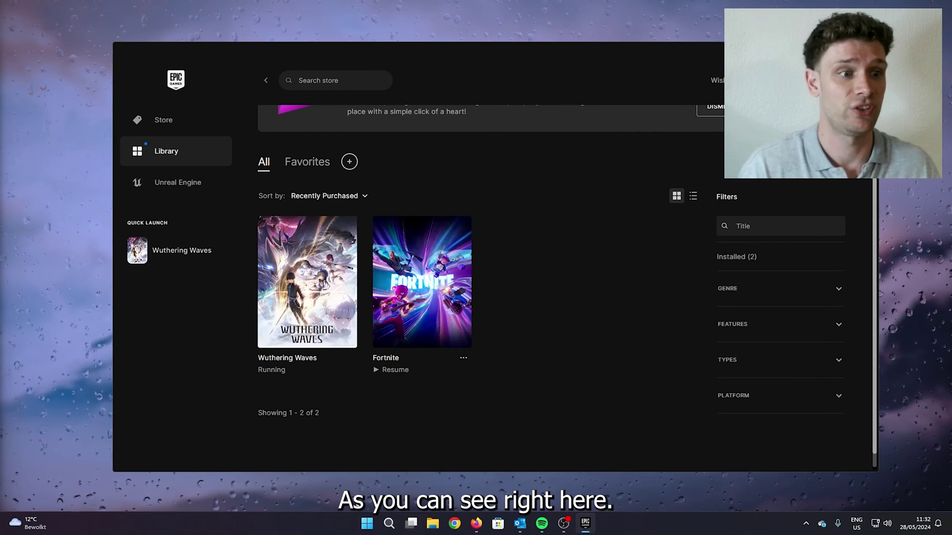
click(389, 524)
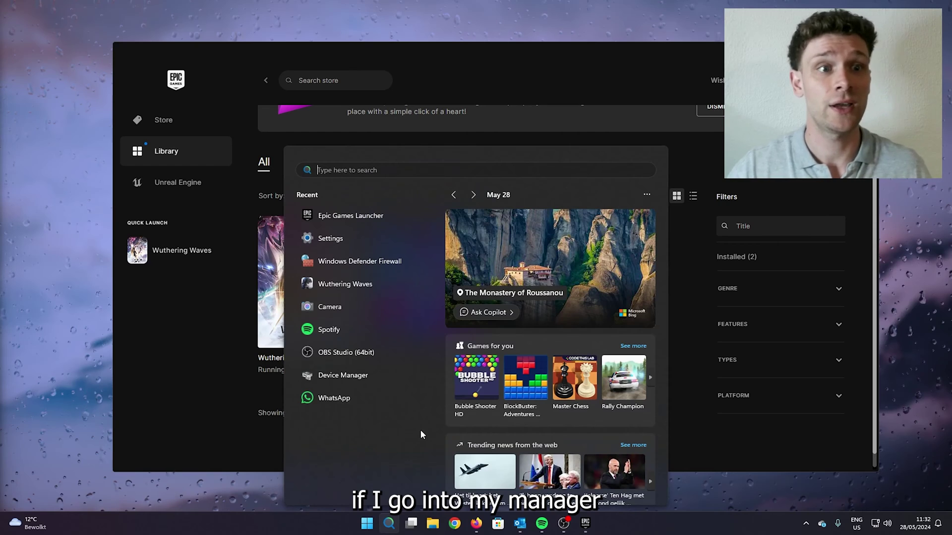
Launch Task Manager from the Start quick-link menu and filter processes by 'epic'
right_click(366, 524)
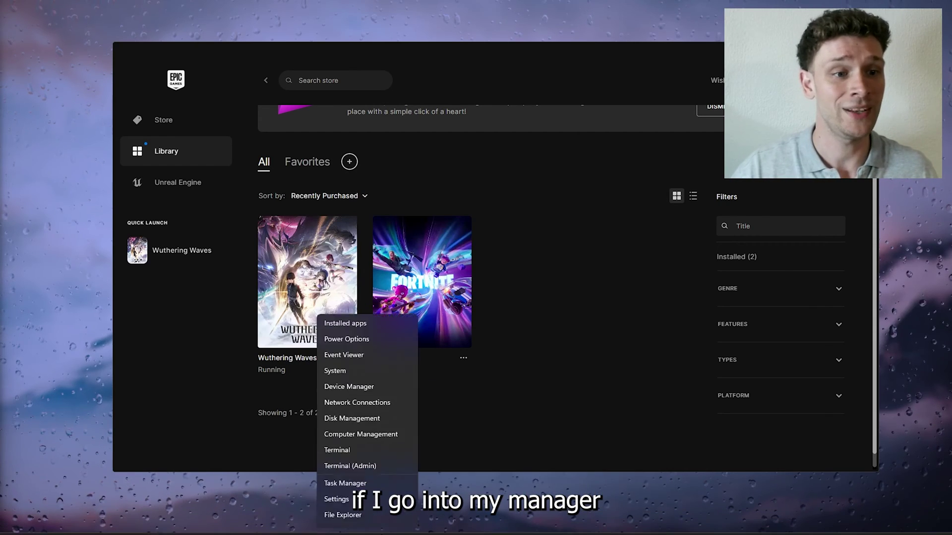
click(345, 399)
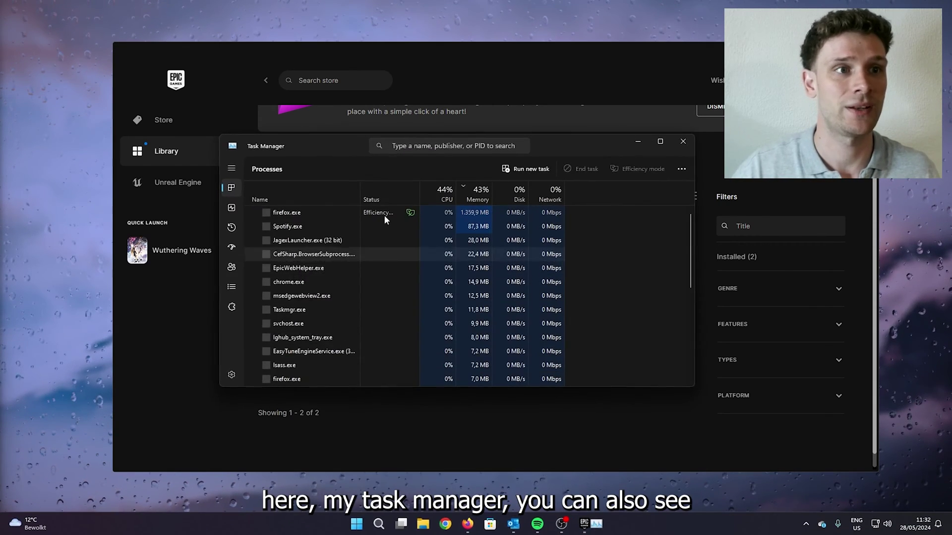
click(417, 150)
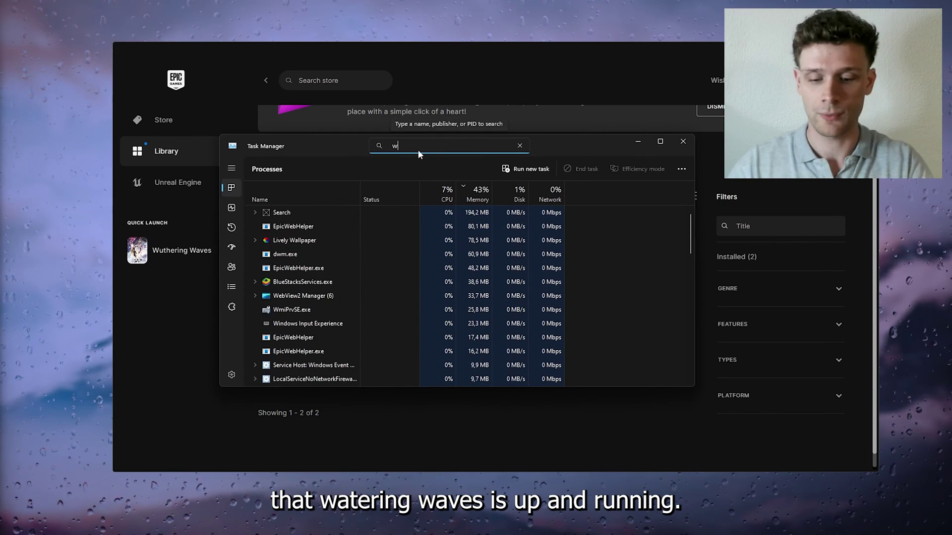
text(wuth)
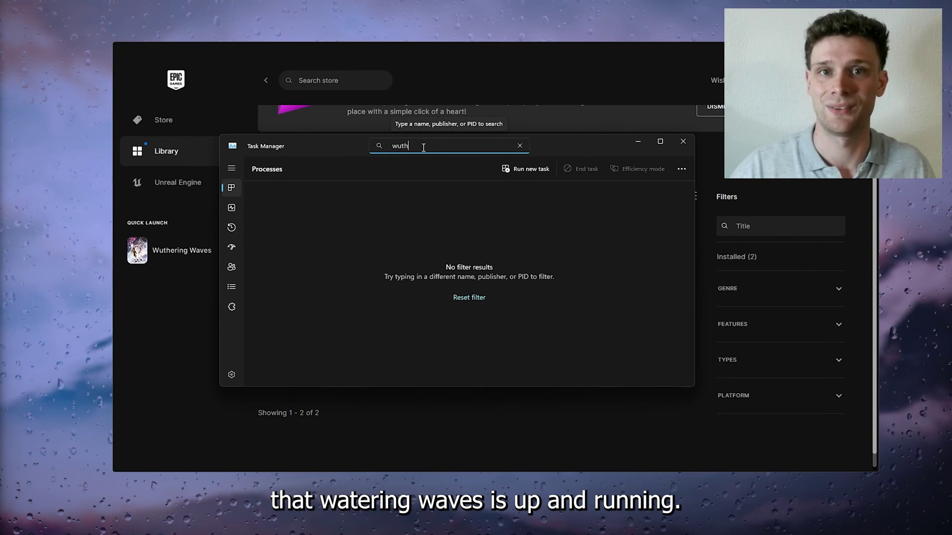
key(ctrl+a)
text(epi)
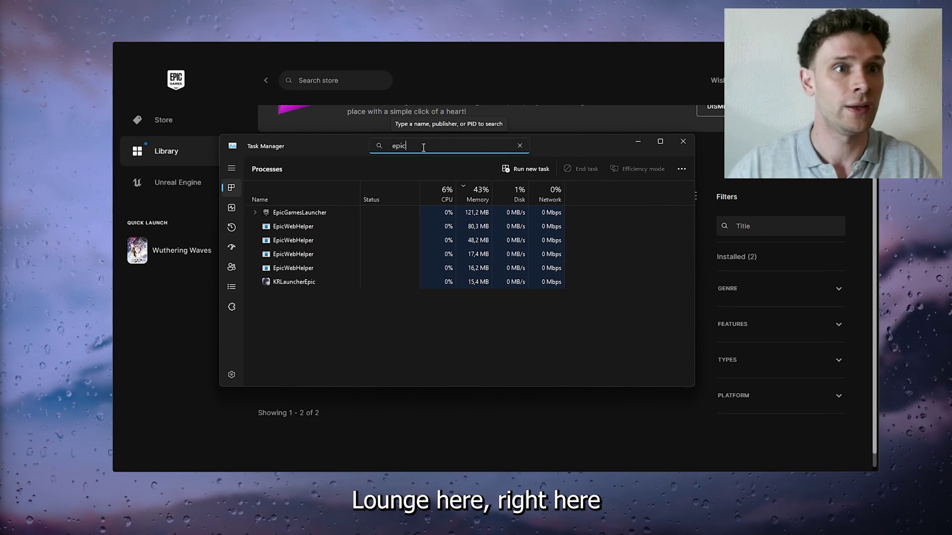
End the KRLauncherEpic process and close Task Manager
right_click(295, 282)
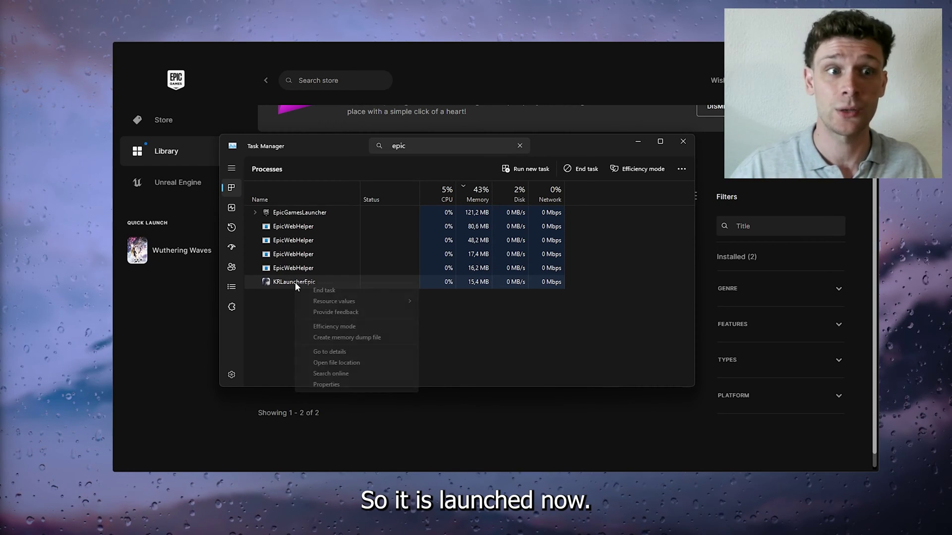
click(317, 291)
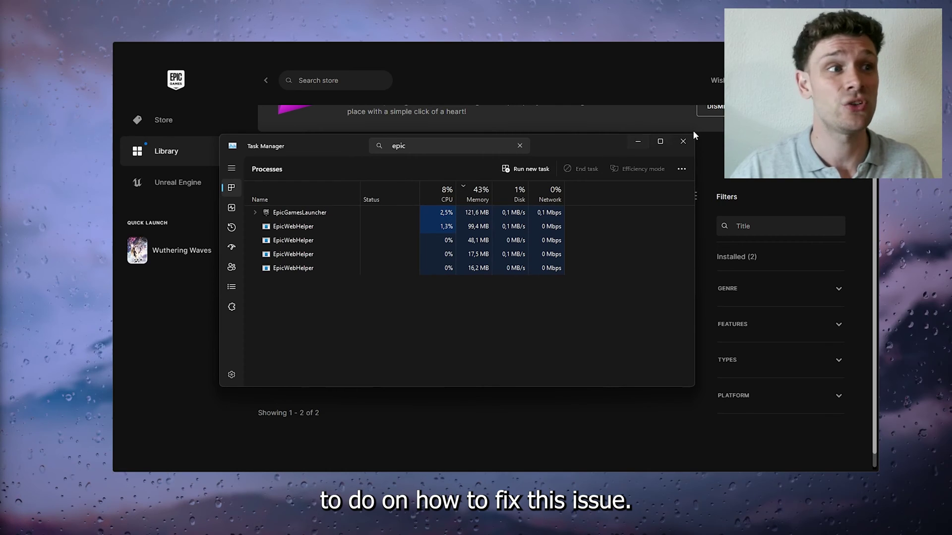
click(683, 141)
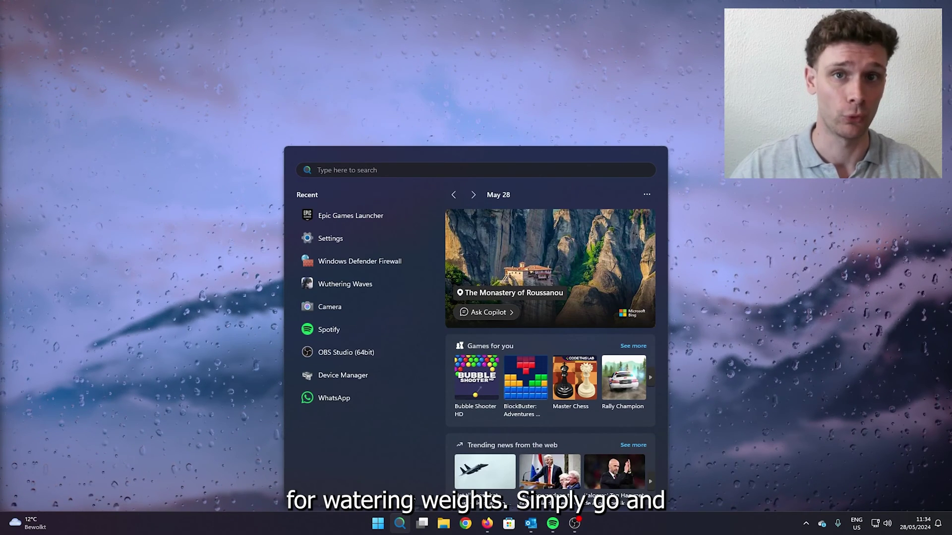
text(un)
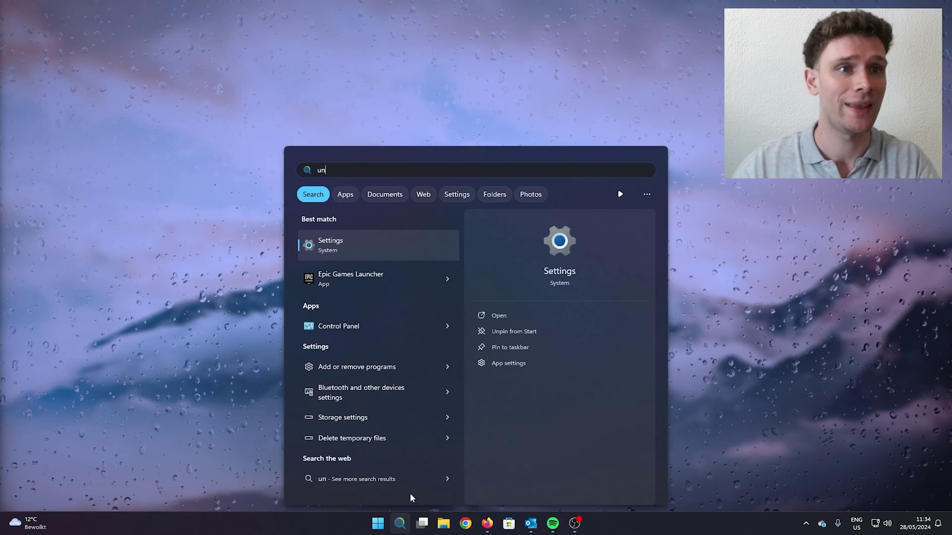
Filter the Installed apps list in Settings by 'wut' to find Wuthering Waves
click(376, 367)
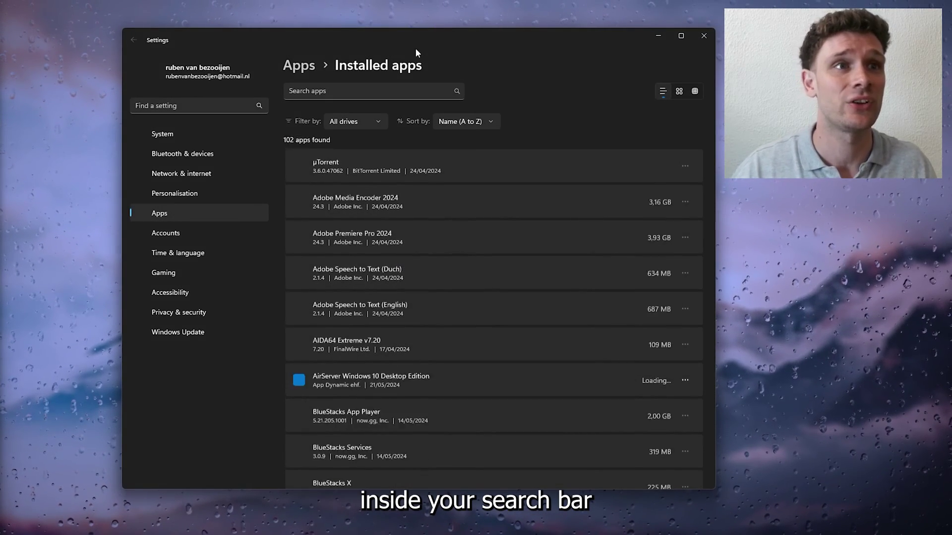
click(371, 90)
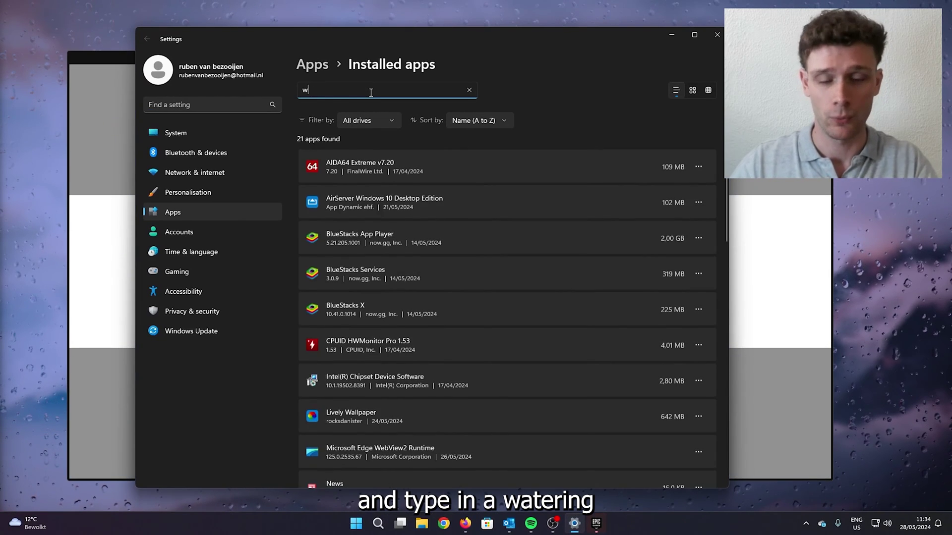
text(whtin)
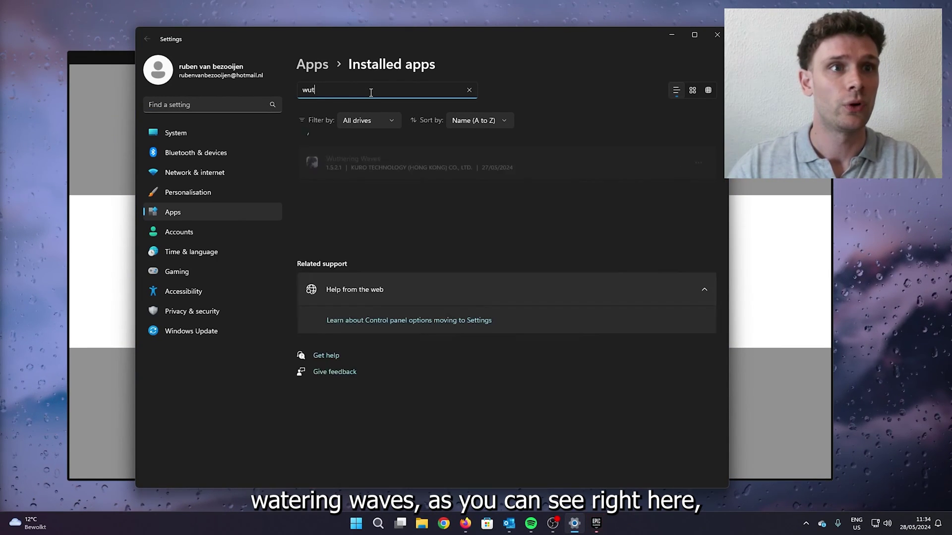
key(BackSpace)
key(BackSpace)
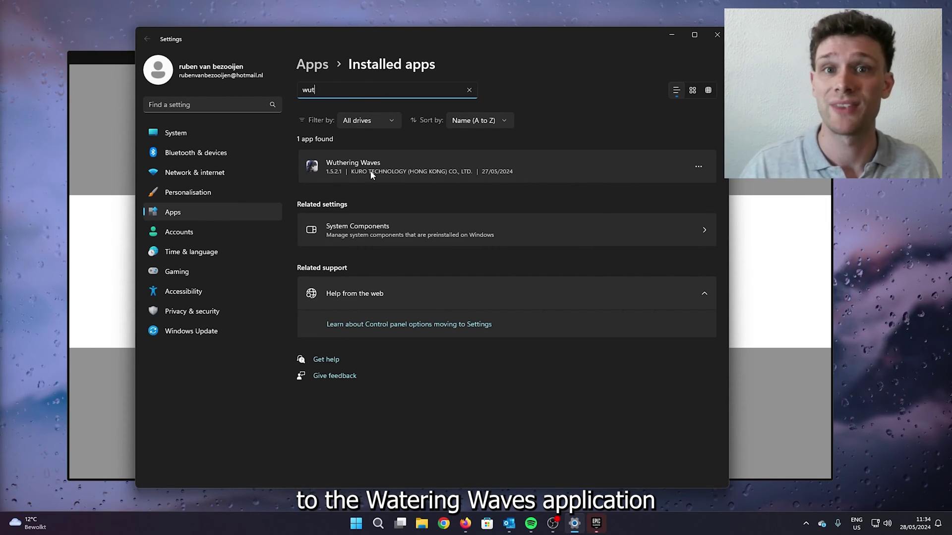
Uninstall Wuthering Waves and confirm removal of all its components
click(699, 168)
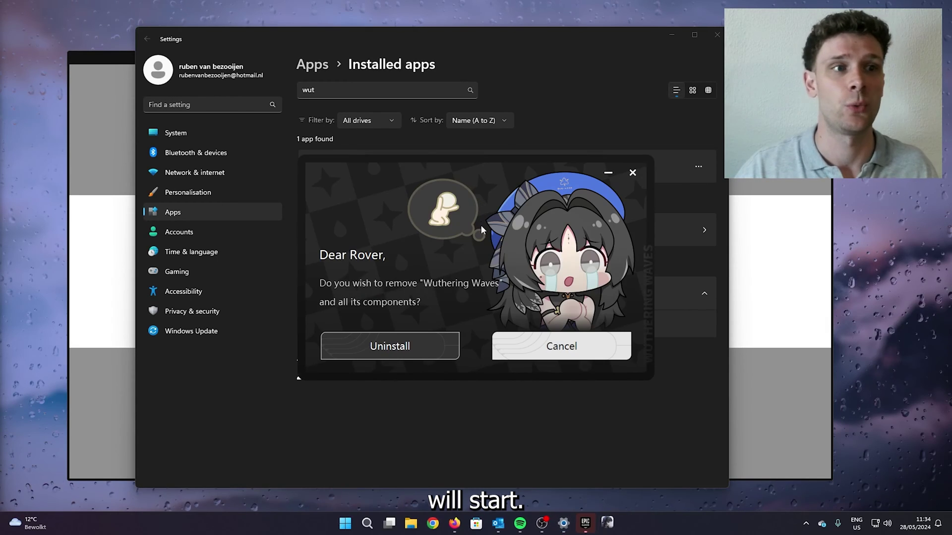
click(409, 346)
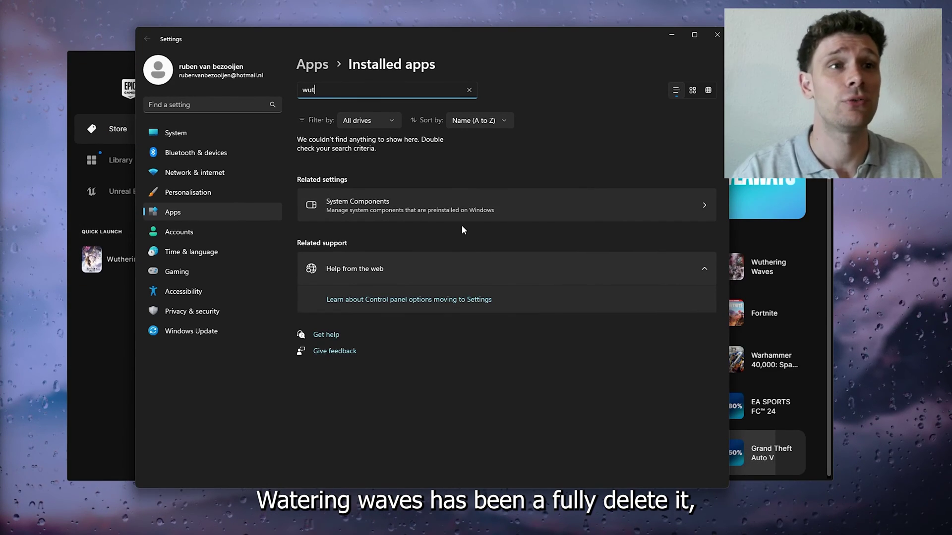
Close Settings and launch Task Manager from the Start quick-link menu
click(716, 35)
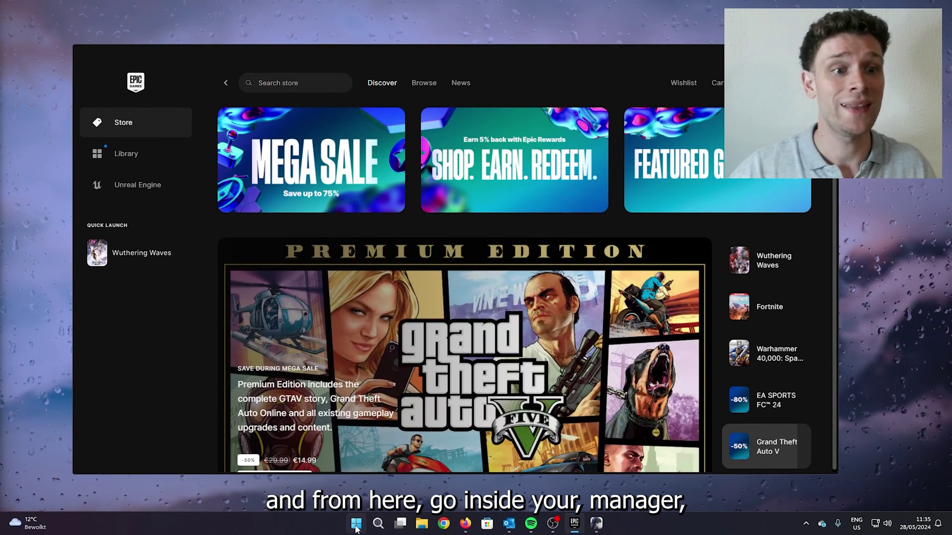
right_click(355, 523)
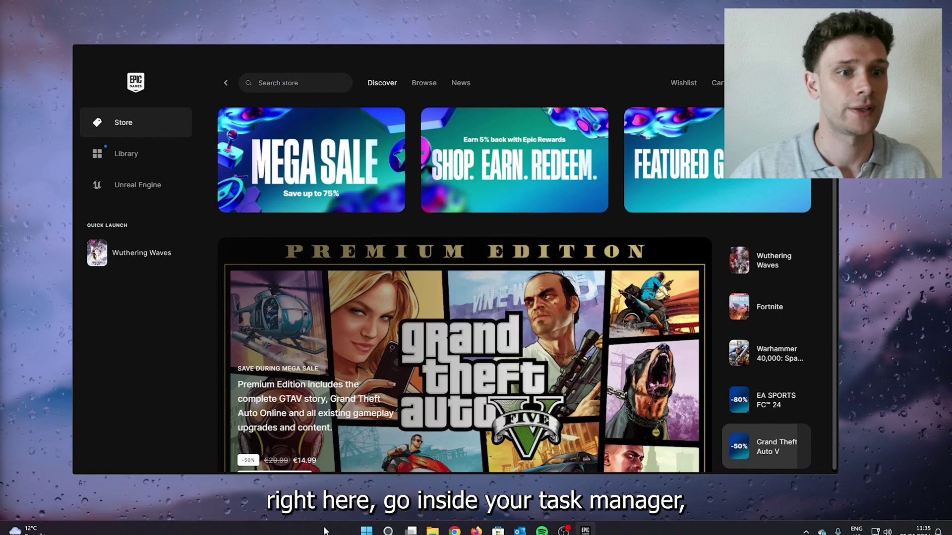
right_click(368, 530)
click(355, 401)
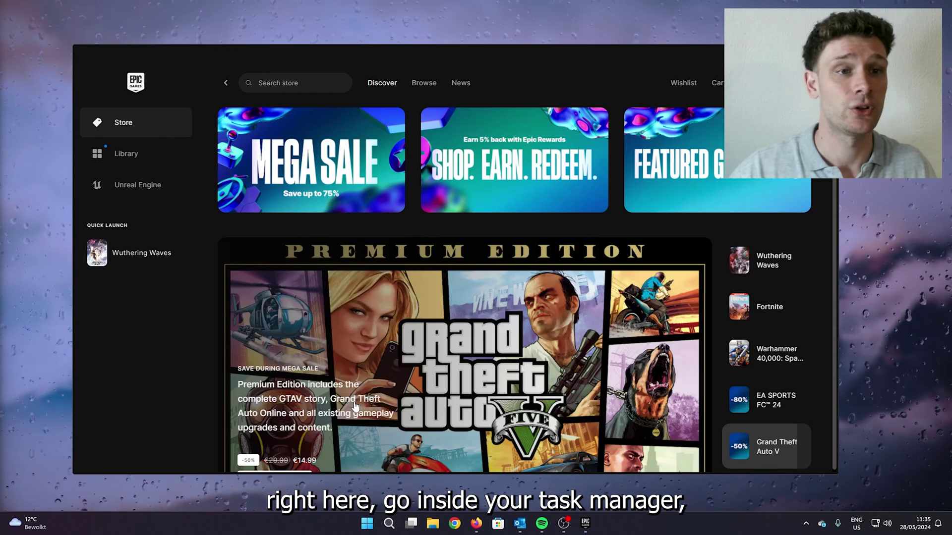
Filter processes by 'epic gam' and end the EpicGamesLauncher process
click(441, 146)
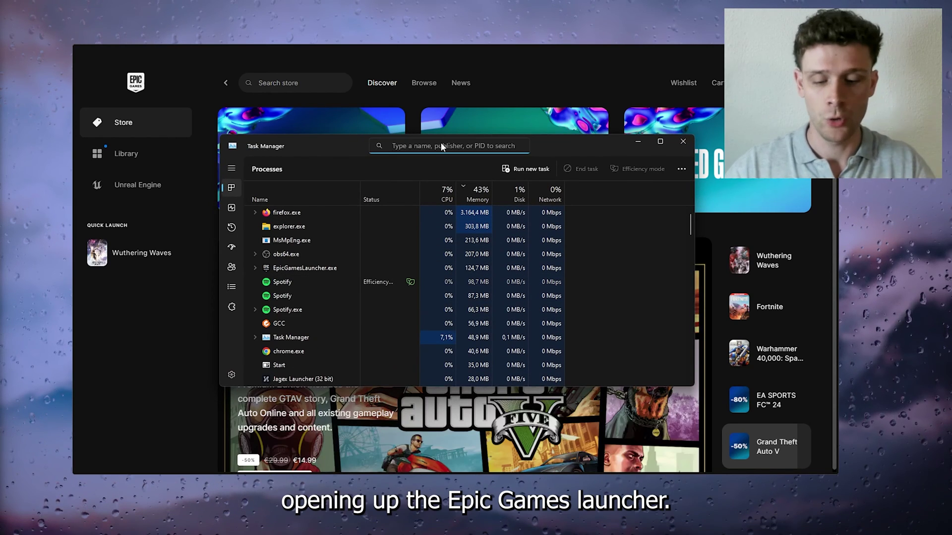
text(epic )
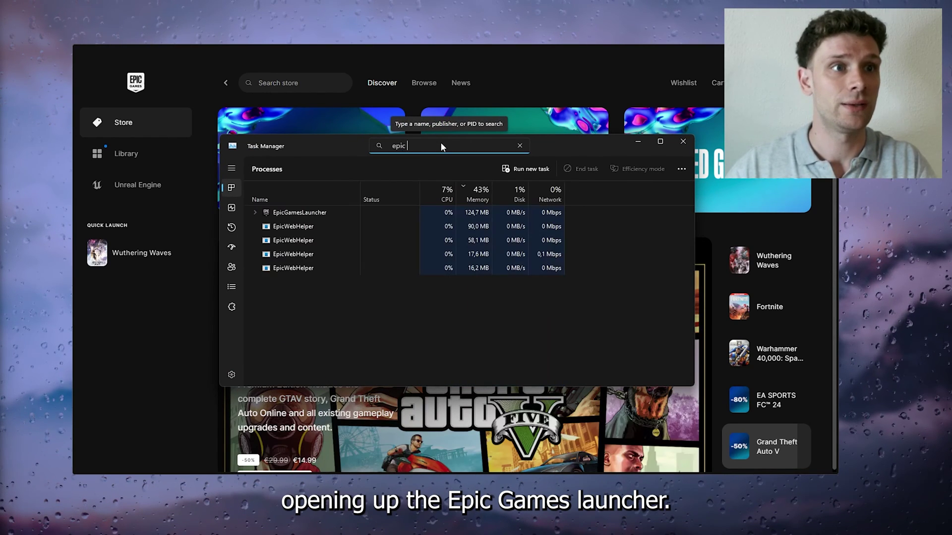
text(gam)
right_click(297, 213)
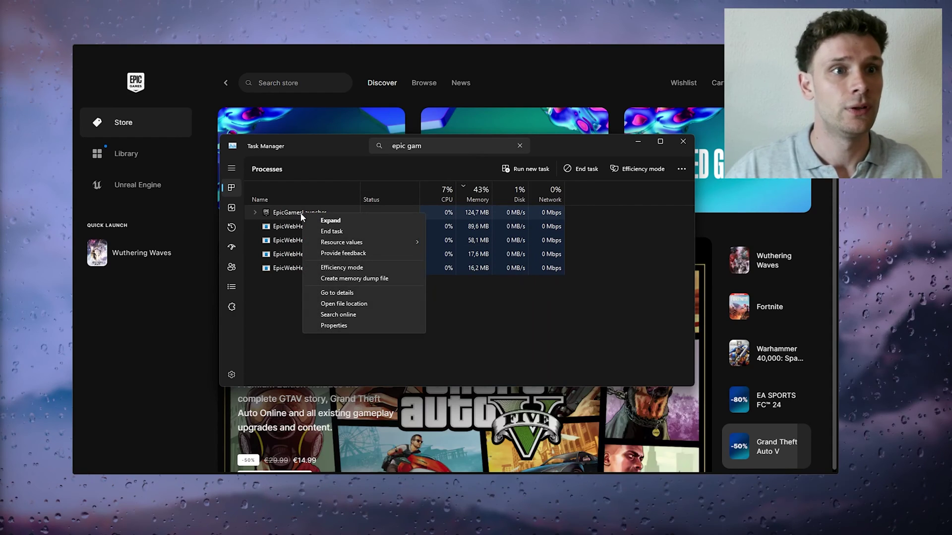
click(332, 232)
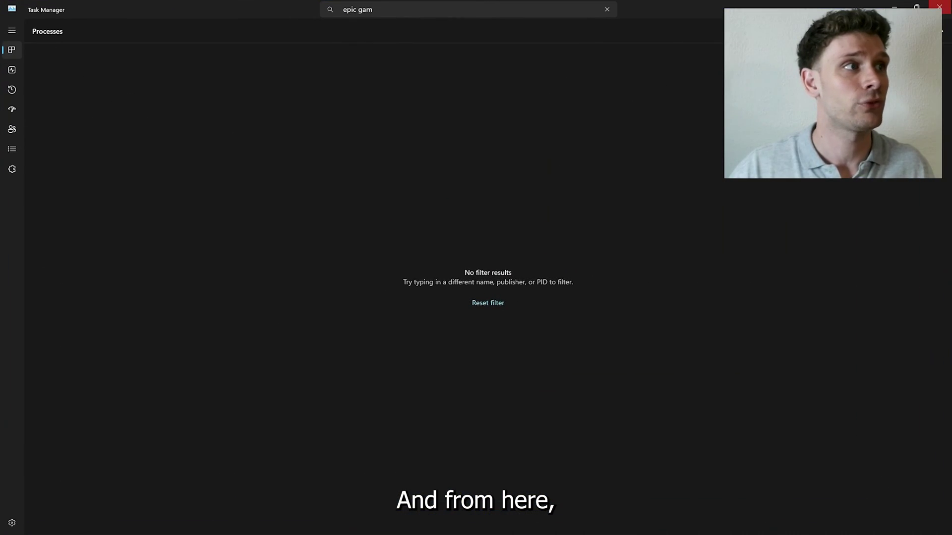
Close Task Manager, relaunch Epic Games Launcher from Search and show its Library
click(683, 142)
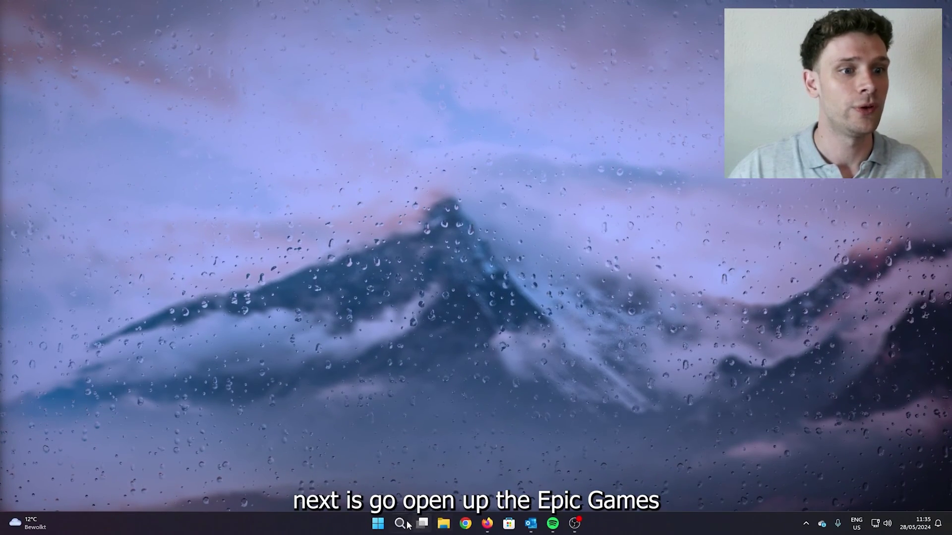
click(402, 524)
click(347, 226)
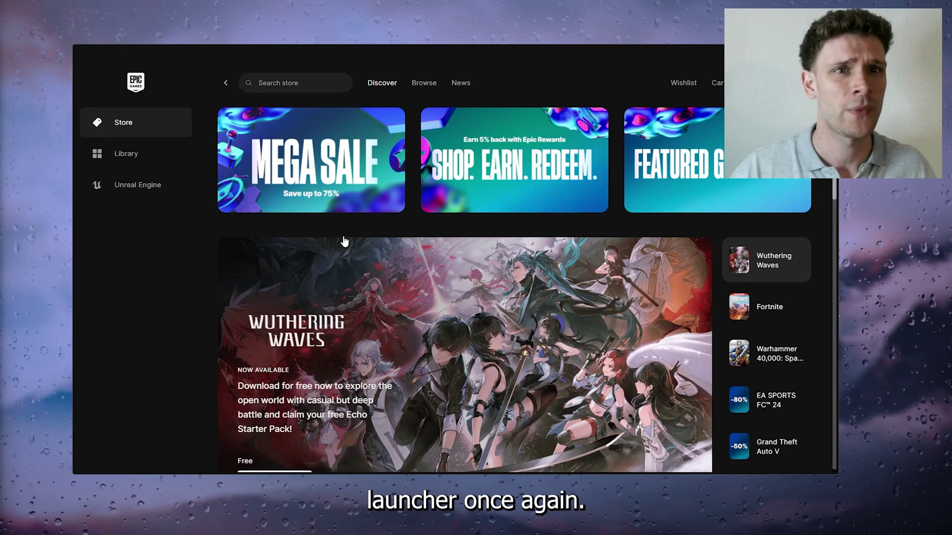
click(127, 153)
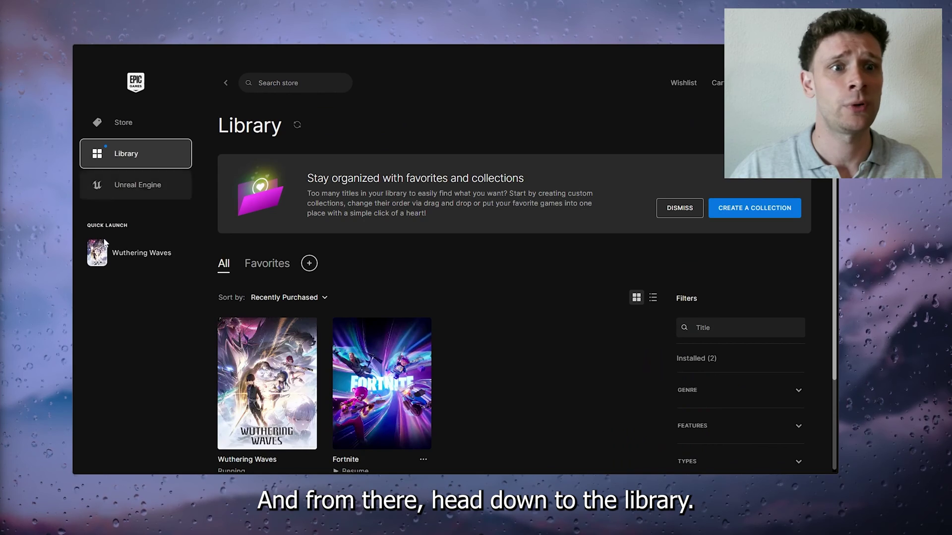
scroll(248, 312, down, 3)
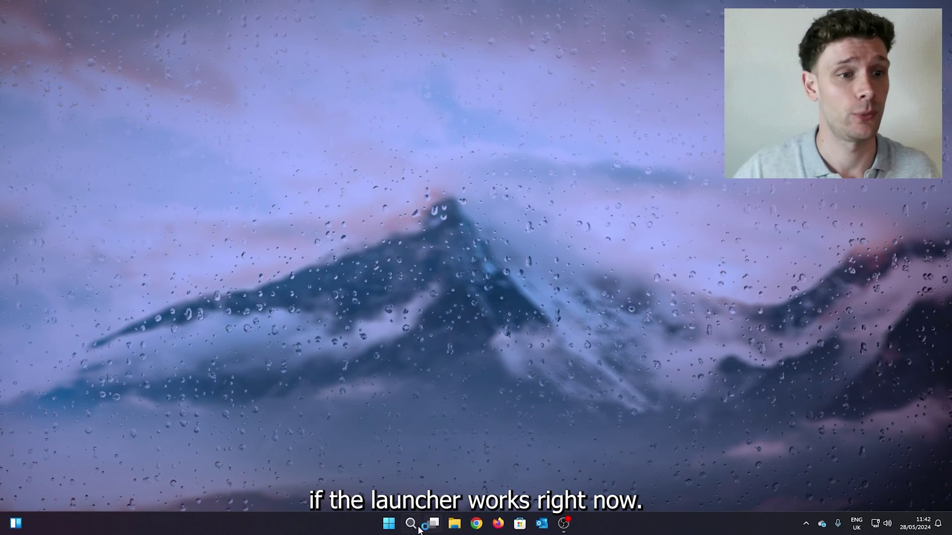
Launch Epic Games Launcher from the Recent list in Windows Search
click(411, 524)
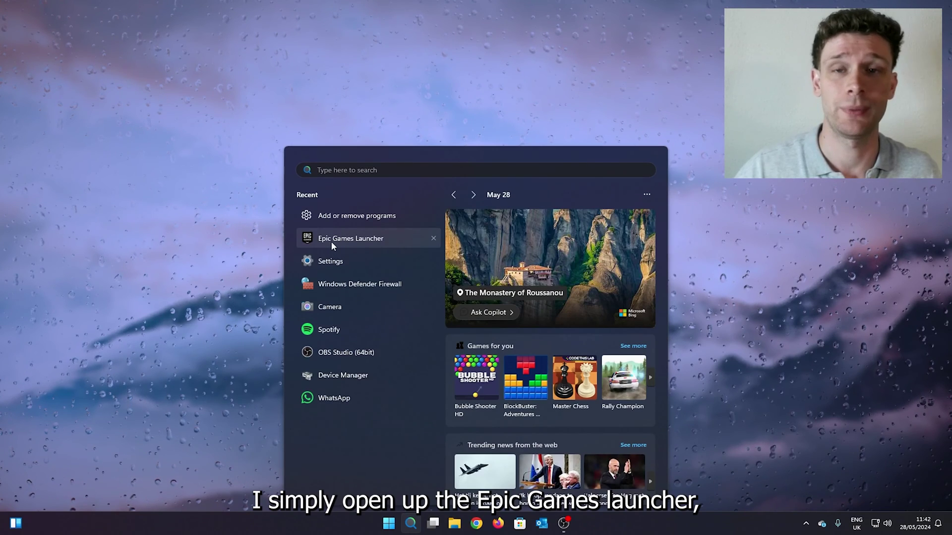
click(331, 242)
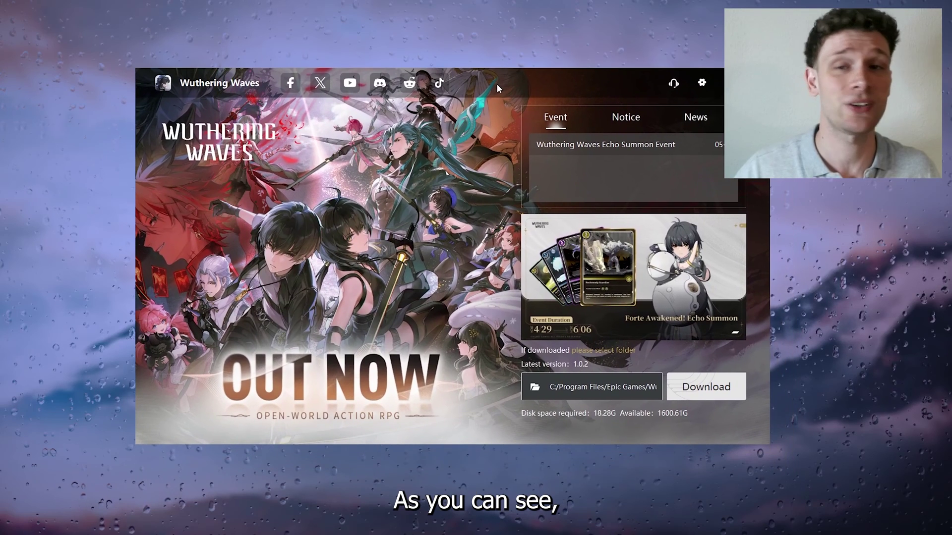
Move the Wuthering Waves launcher window, which offers Download, fully into view
drag(496, 85, 455, 96)
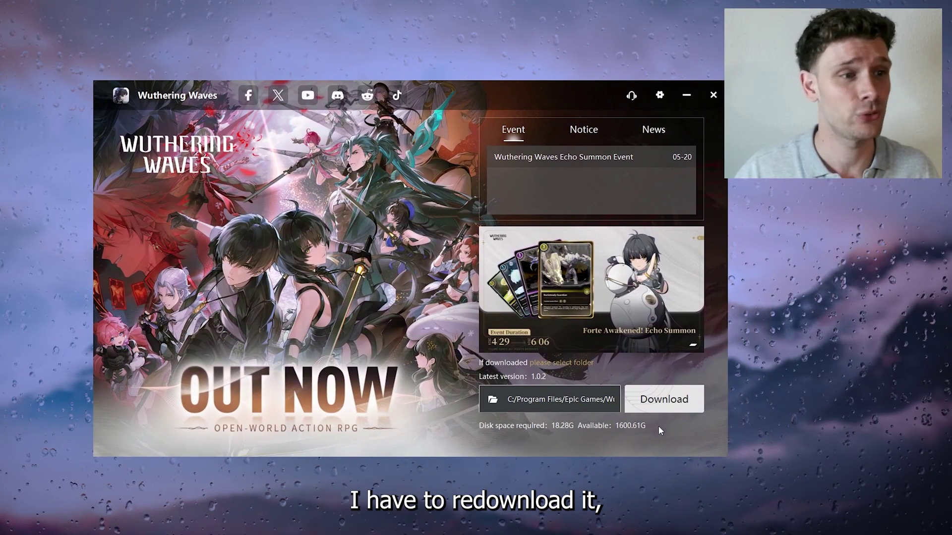